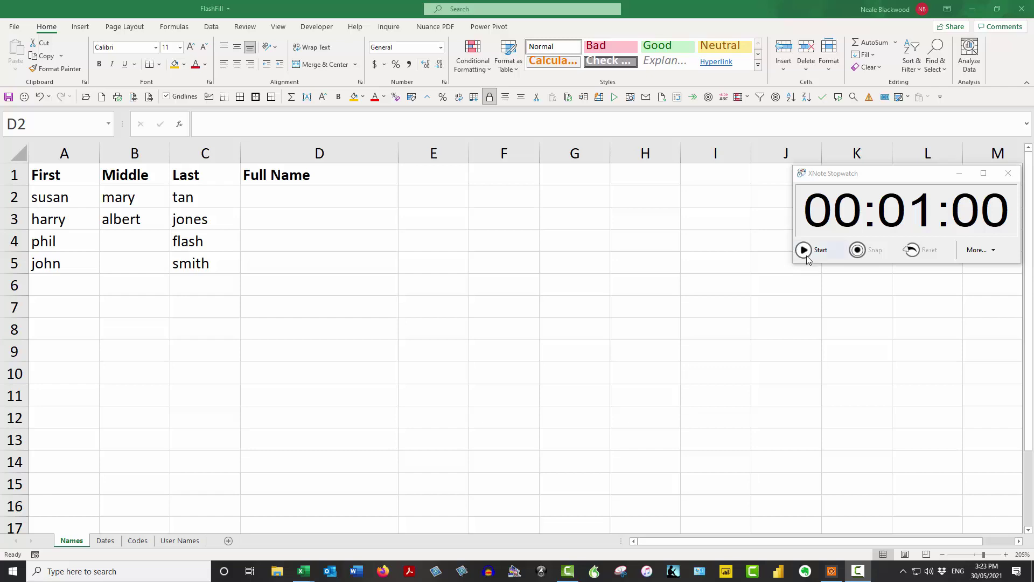
click(806, 253)
click(317, 196)
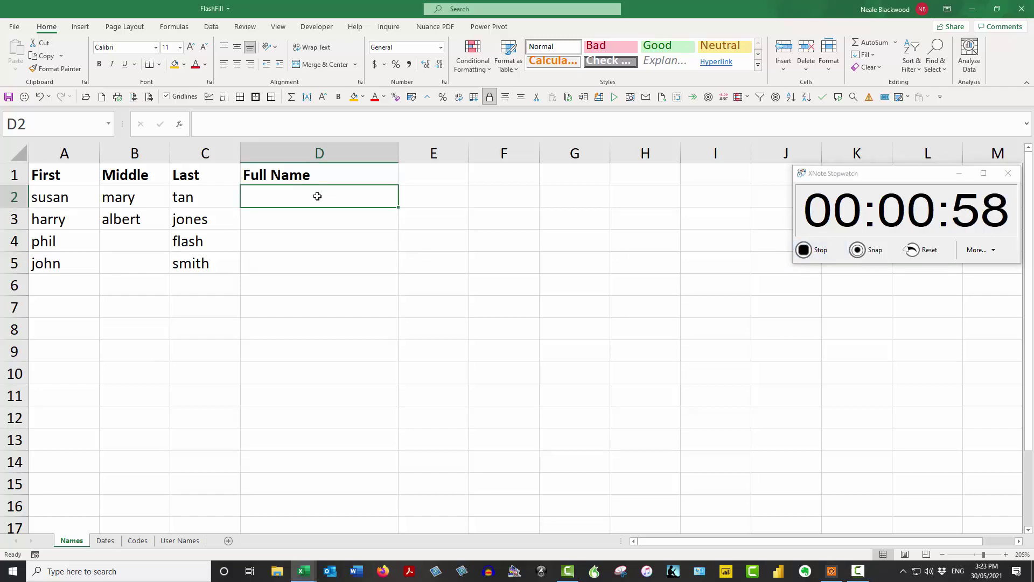
text(Sus)
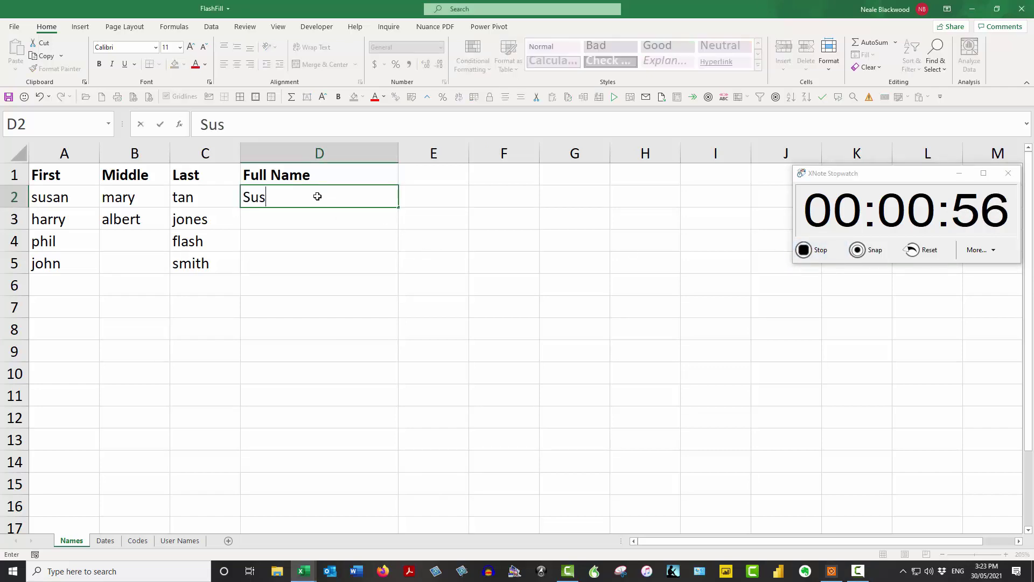
text(an Mar)
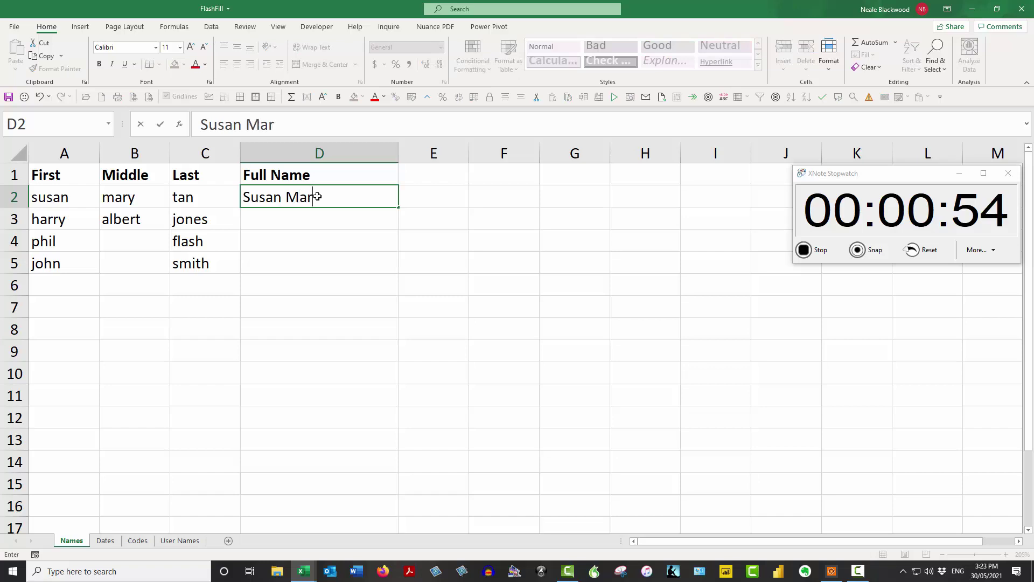
text(y Tan)
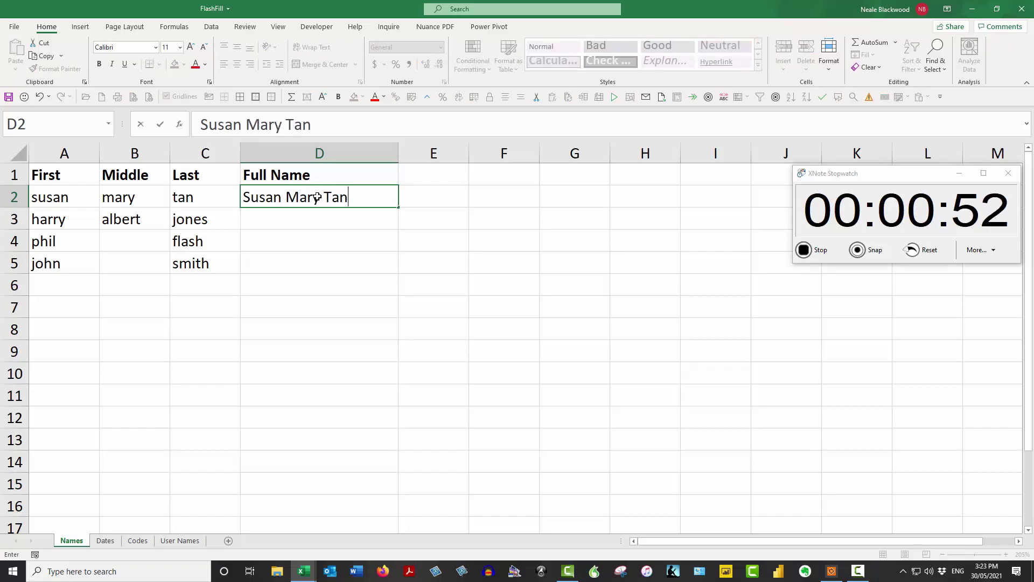
key(Return)
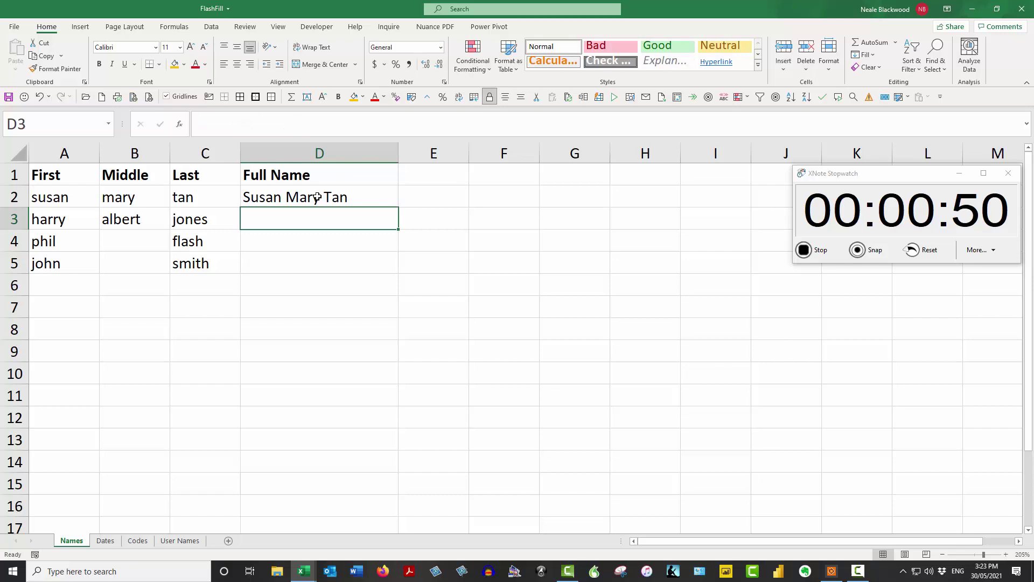
text(Harry Albert Jones)
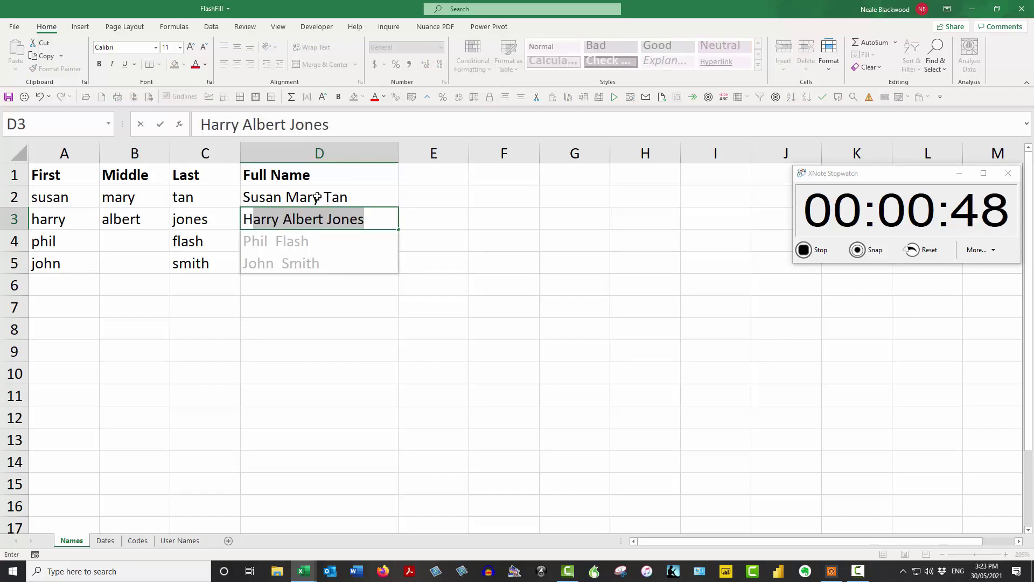
key(Return)
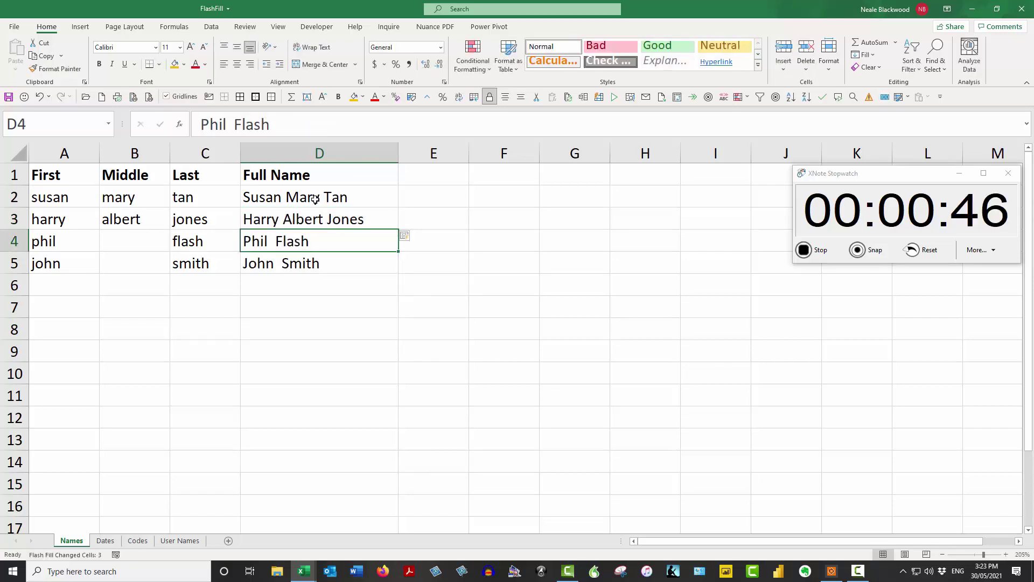
- On the Dates sheet, enter 15/7/2020 and 23/6/2020, then Flash Fill B2:B6 with Ctrl+E
click(106, 541)
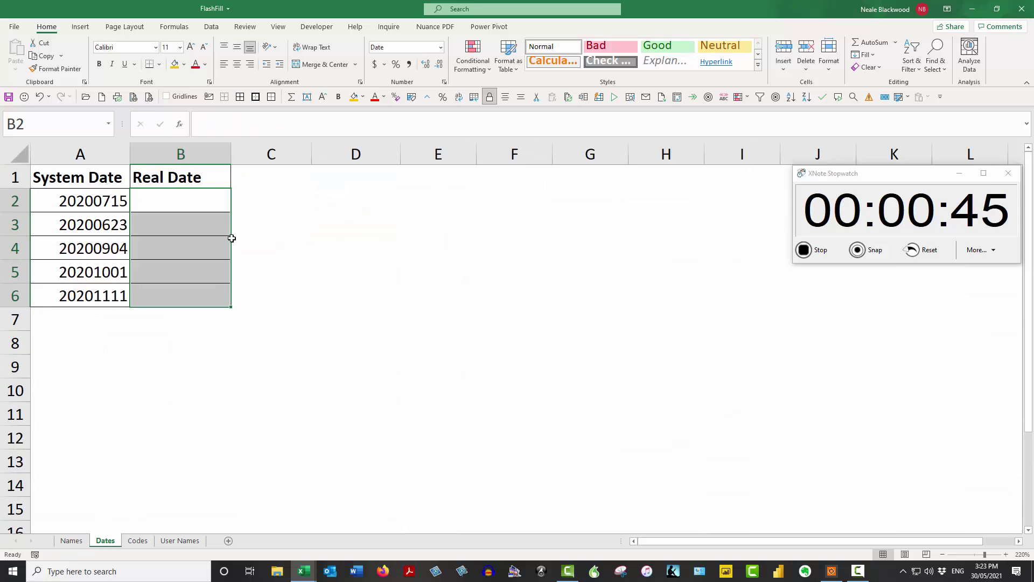
click(214, 200)
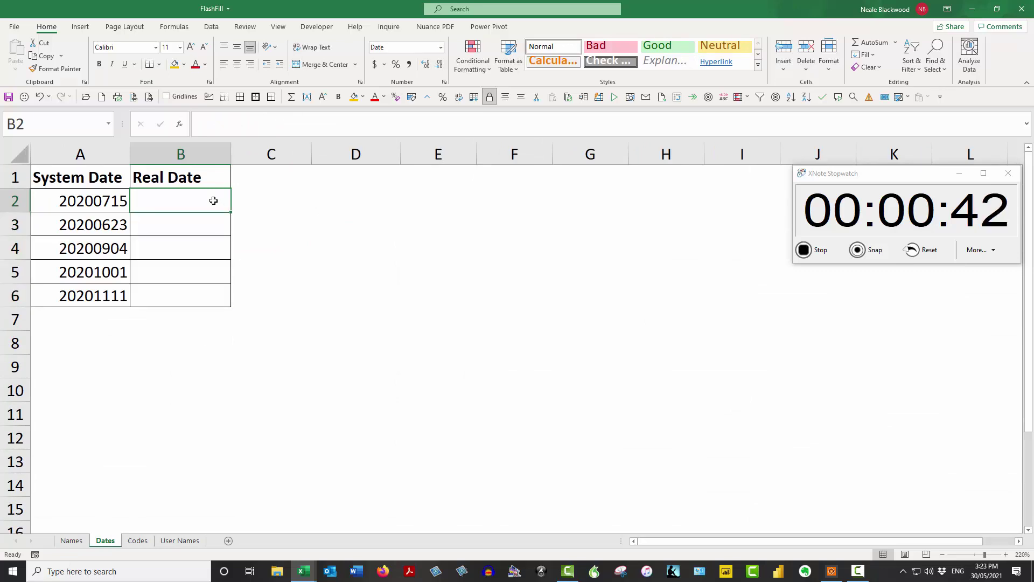
text(15/7)
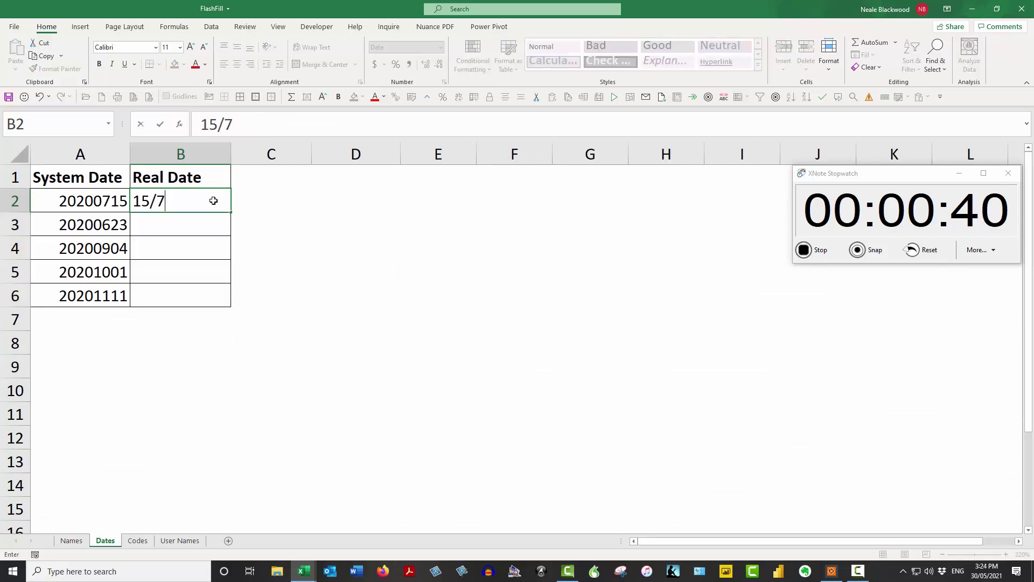
text(/202)
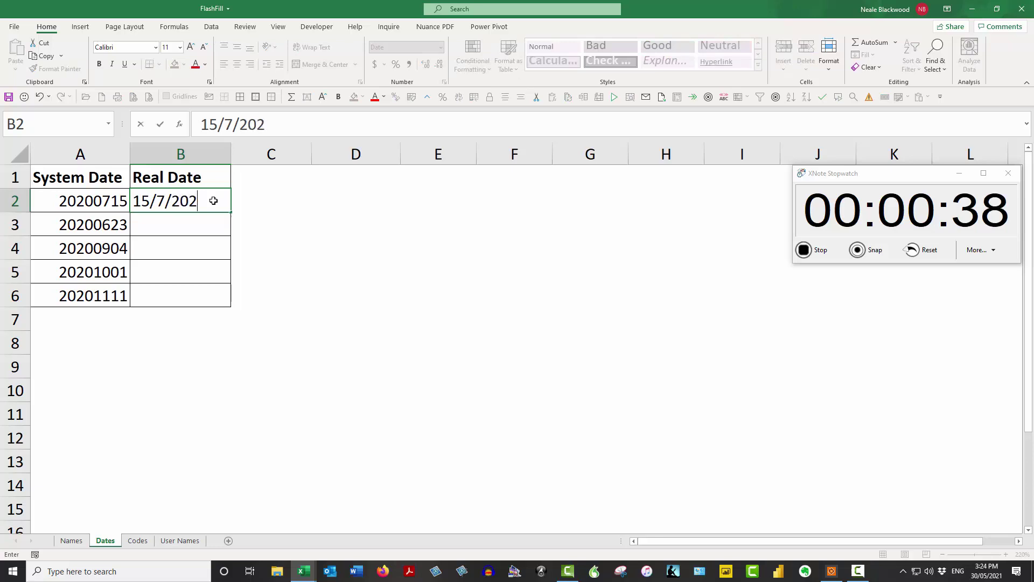
text(0)
key(Return)
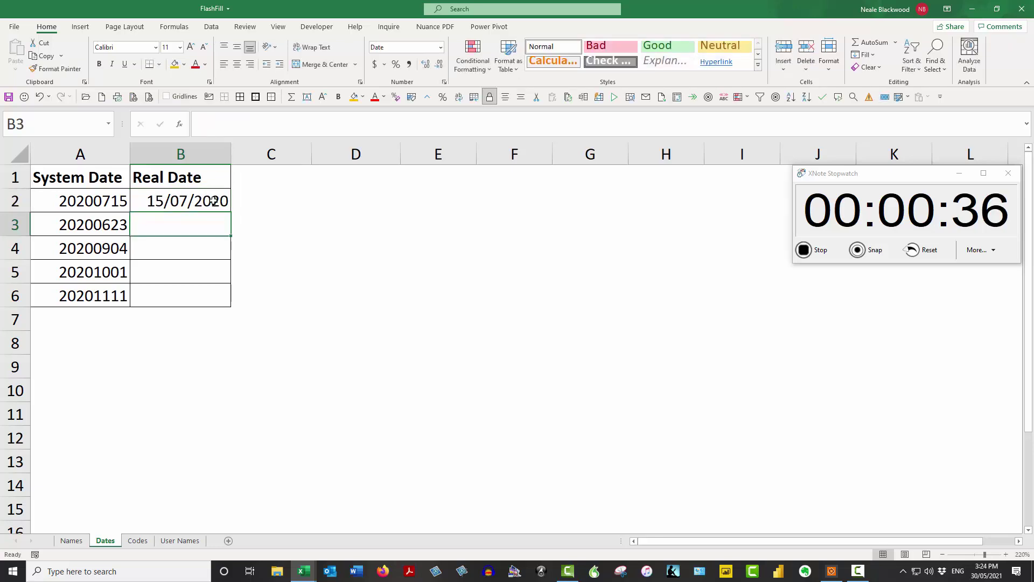
text(23/6/)
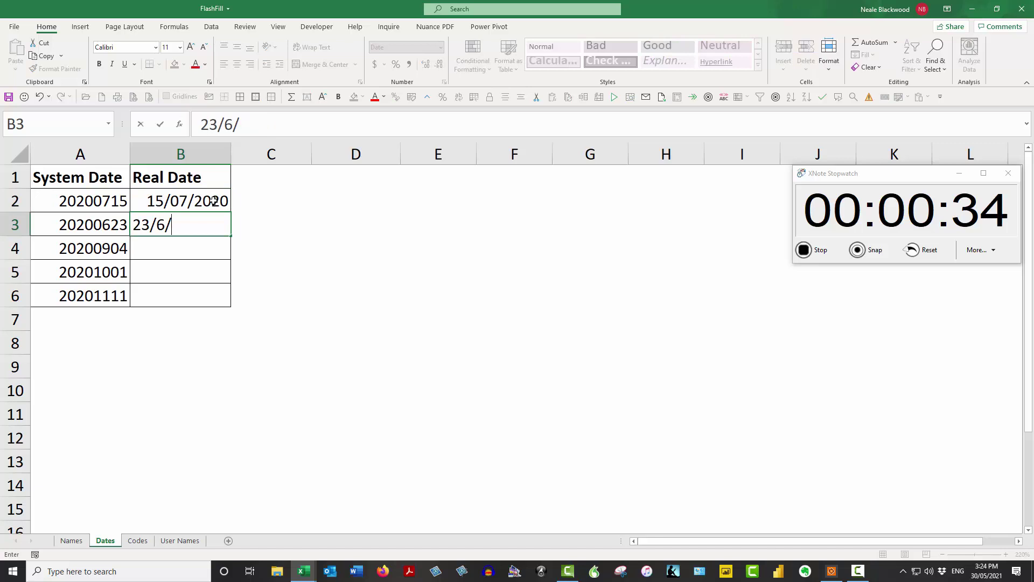
text(2020)
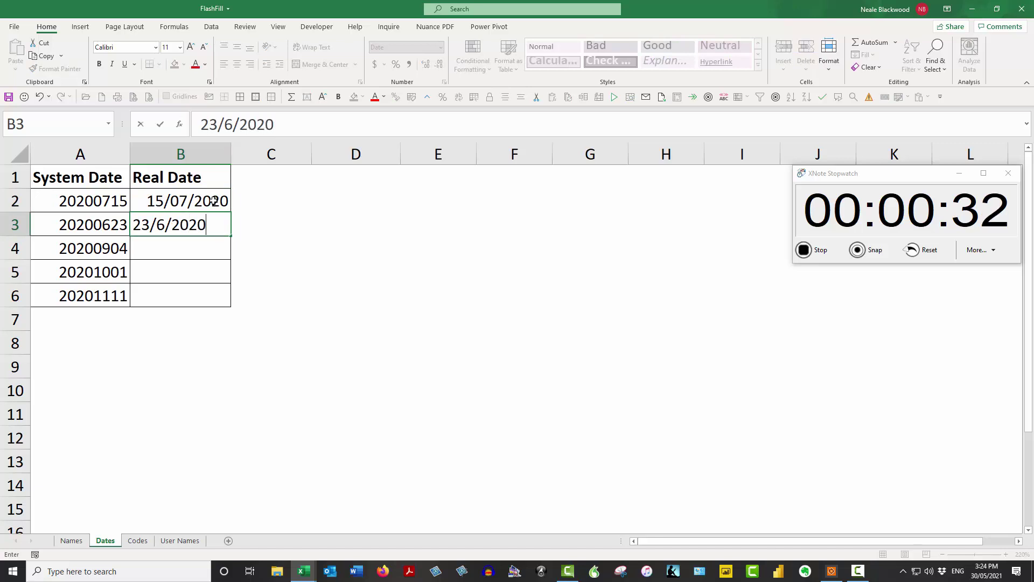
key(Return)
drag(212, 201, 239, 296)
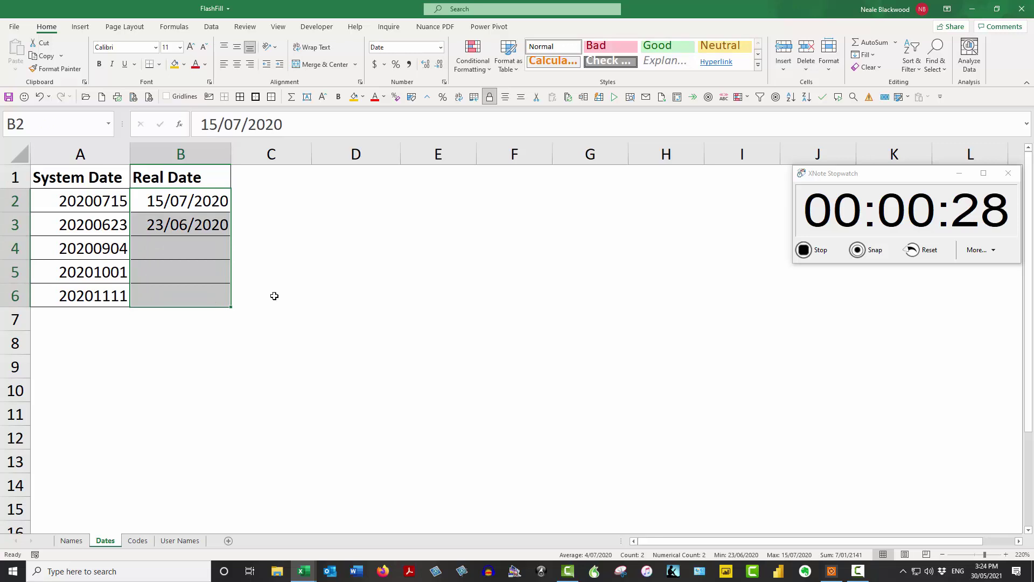
key(ctrl+e)
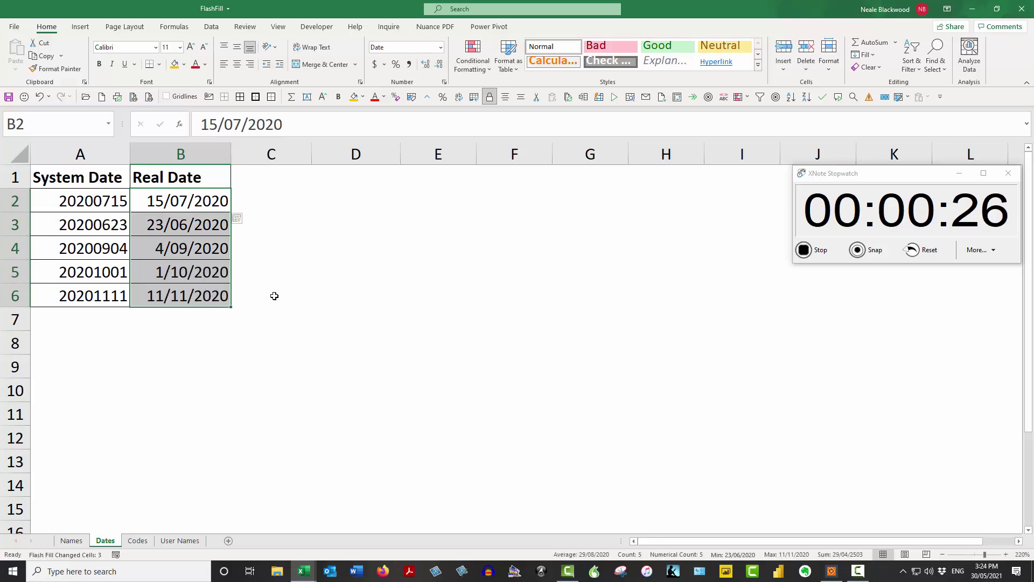
- On the Codes sheet, enter example numbers 123 and 23 so Flash Fill extracts the rest
click(184, 272)
click(137, 540)
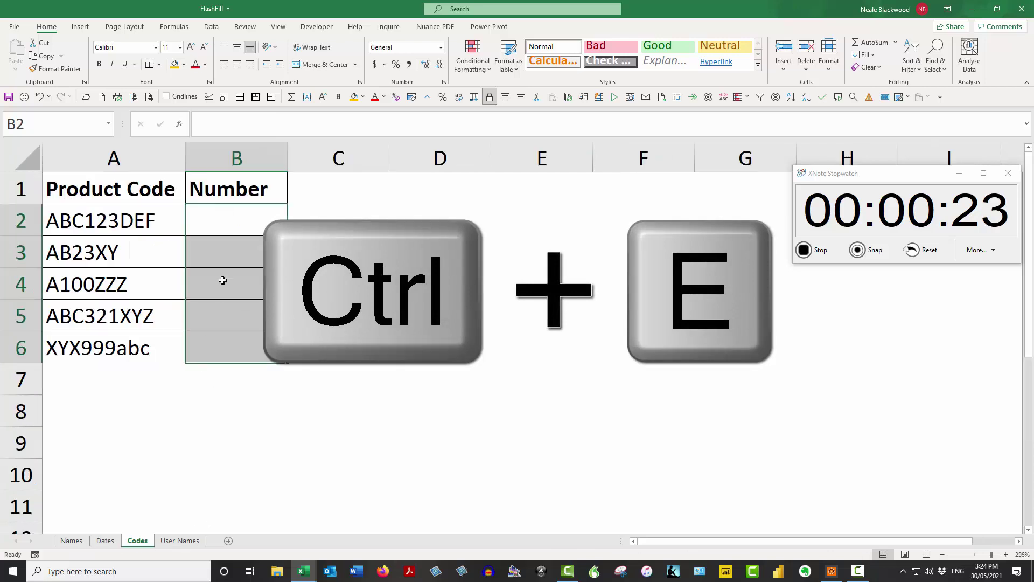
click(232, 220)
text(12)
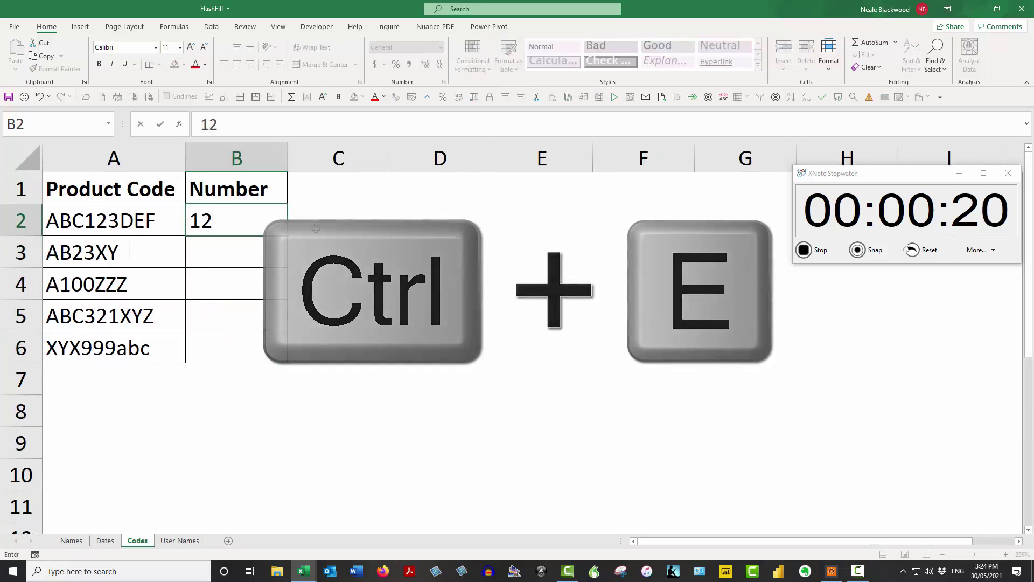
text(3)
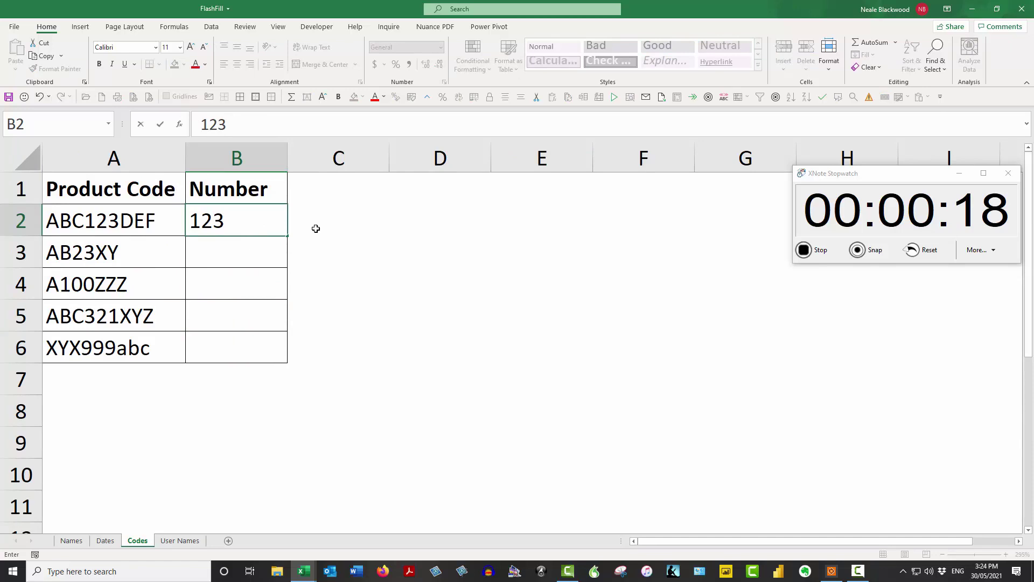
key(Return)
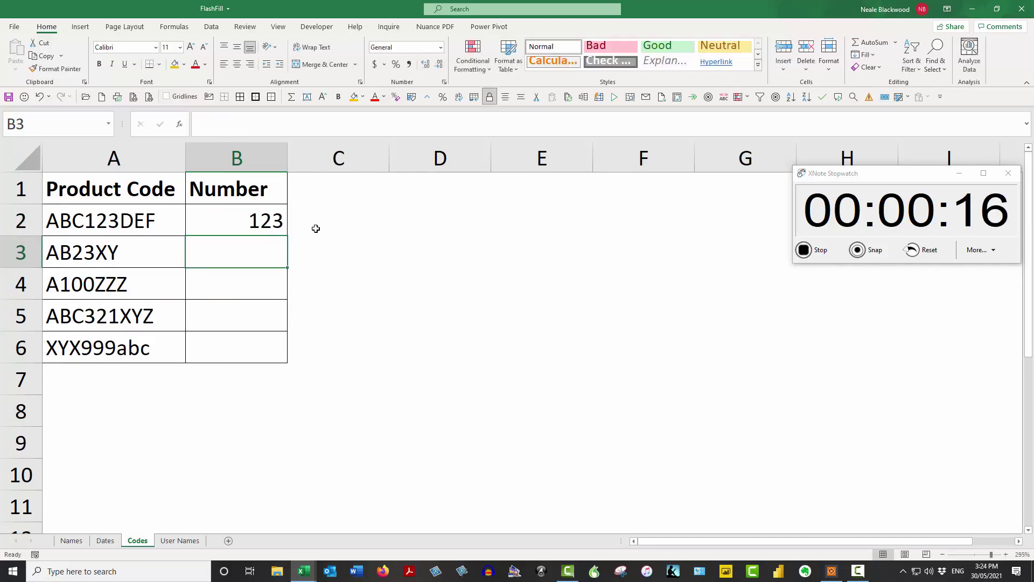
text(23)
key(Return)
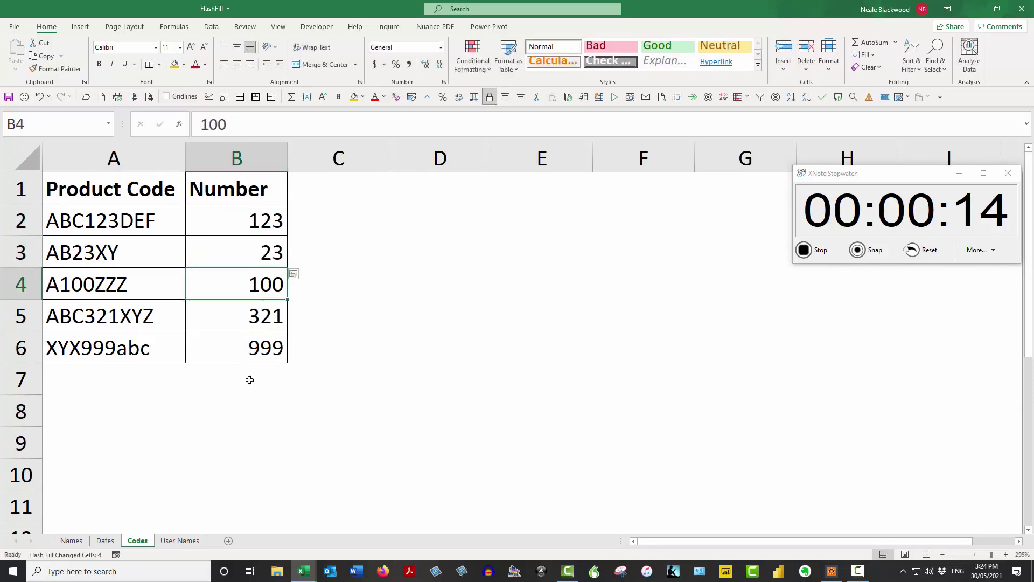
click(181, 540)
- Enter user names stan and hjones, accepting Flash Fill's pflash and jsmith for the rest
click(302, 198)
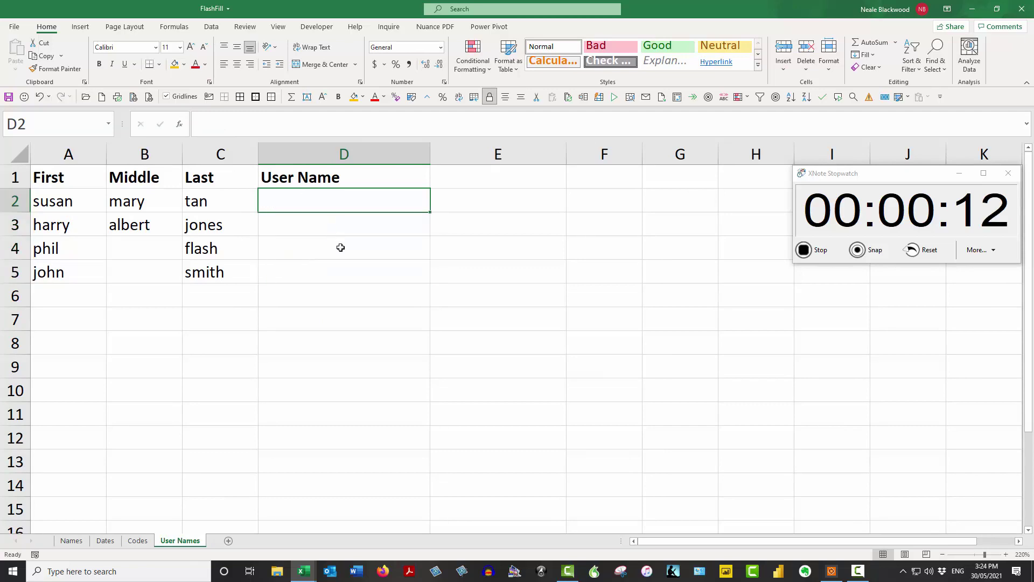
text(st)
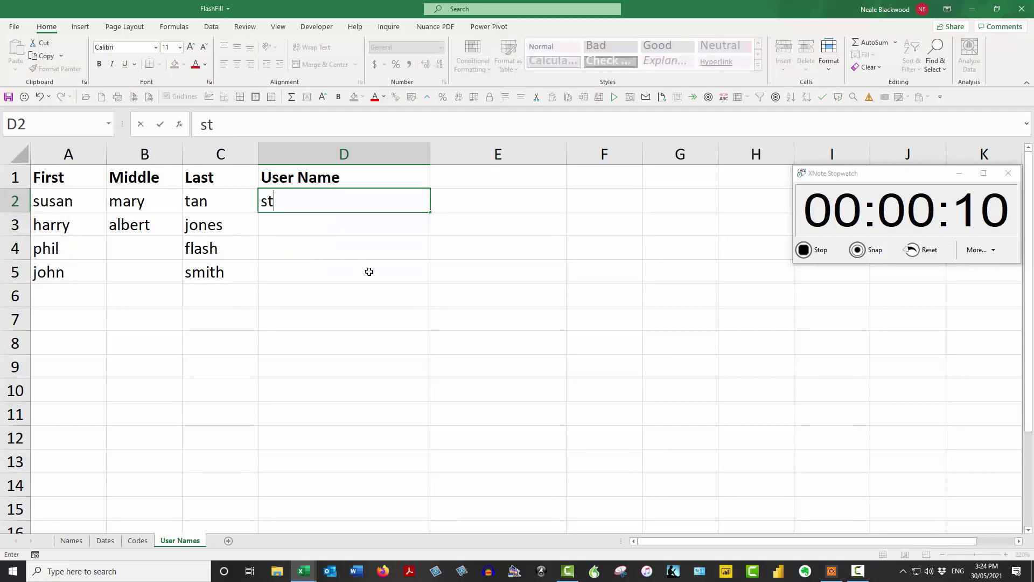
text(an)
key(Return)
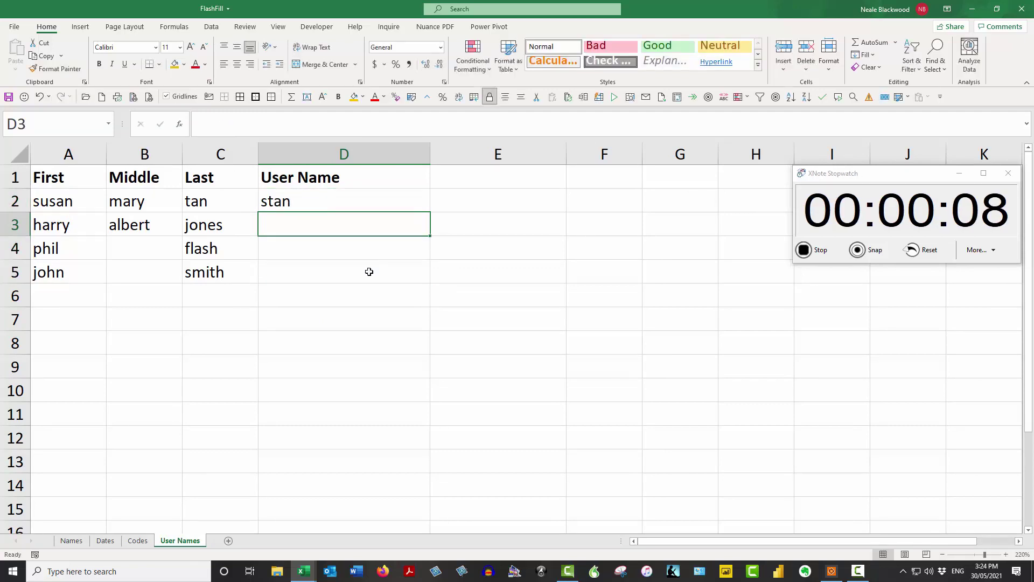
text(hjones)
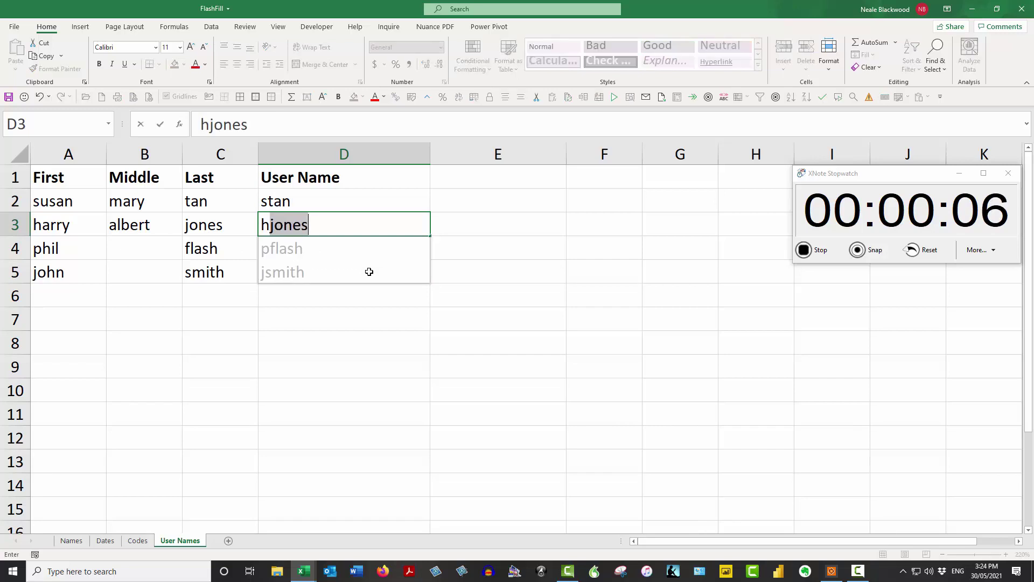
key(Return)
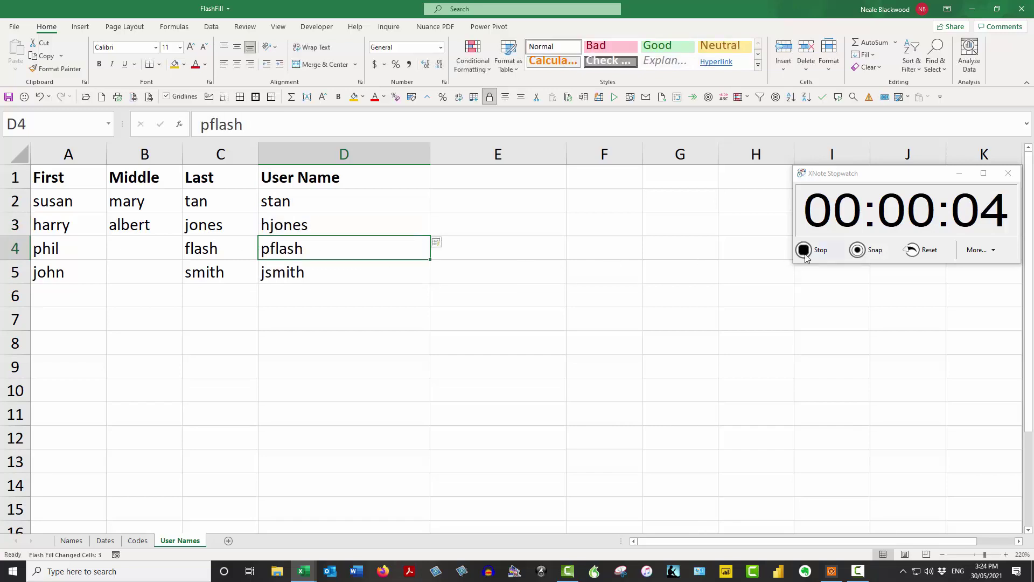
click(804, 251)
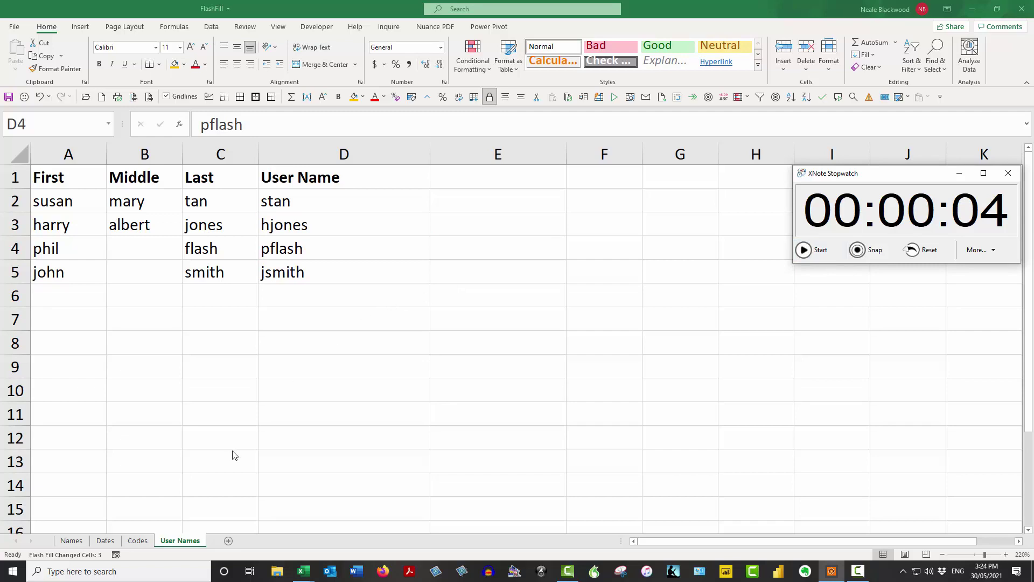
- Return to the Names sheet and select the first full name in D2
click(81, 543)
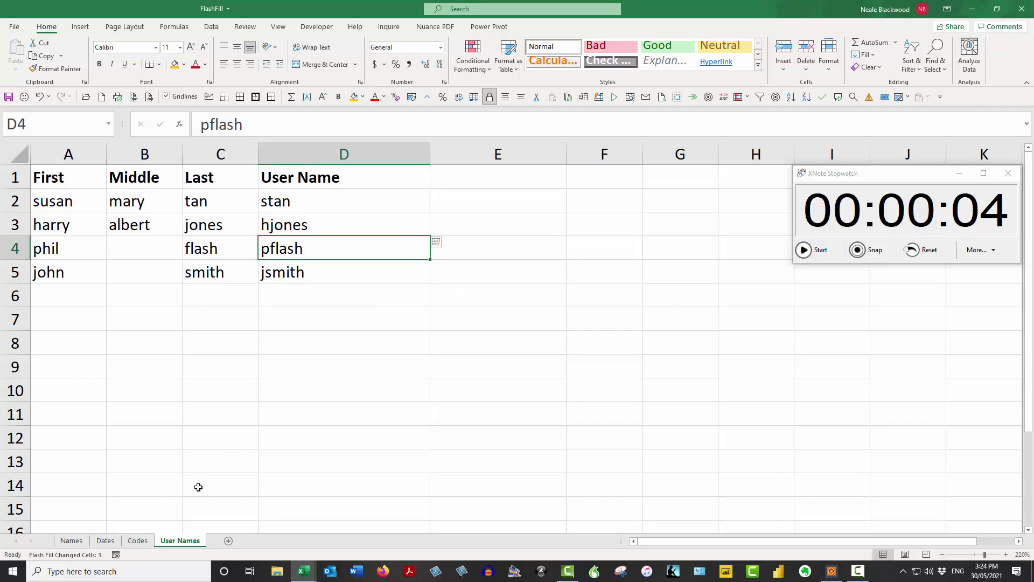
click(75, 541)
click(311, 201)
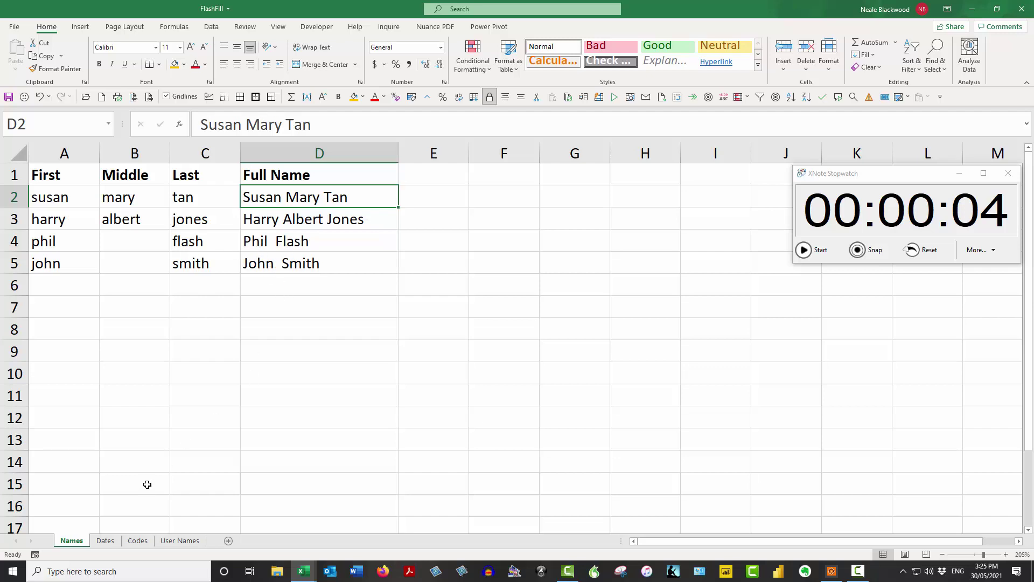
- On the Dates sheet, select the converted dates B2:B6, then B6 and the B1 heading
click(106, 540)
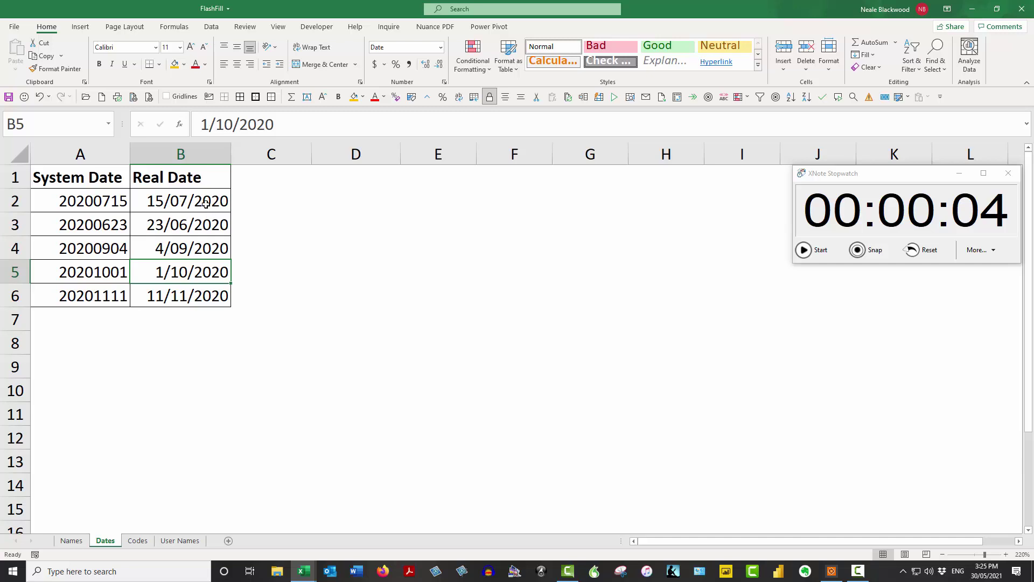
drag(206, 200, 219, 299)
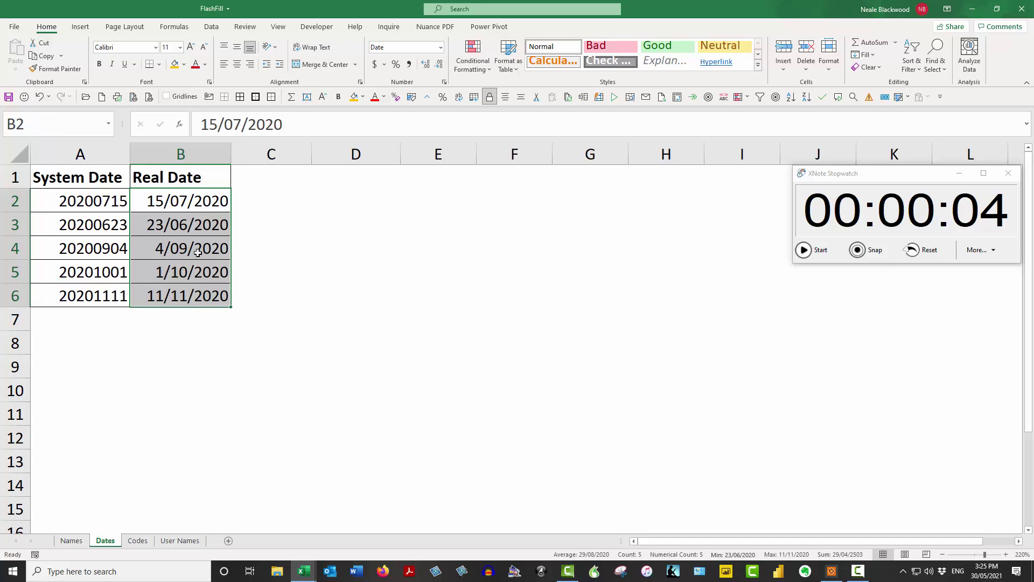
click(189, 298)
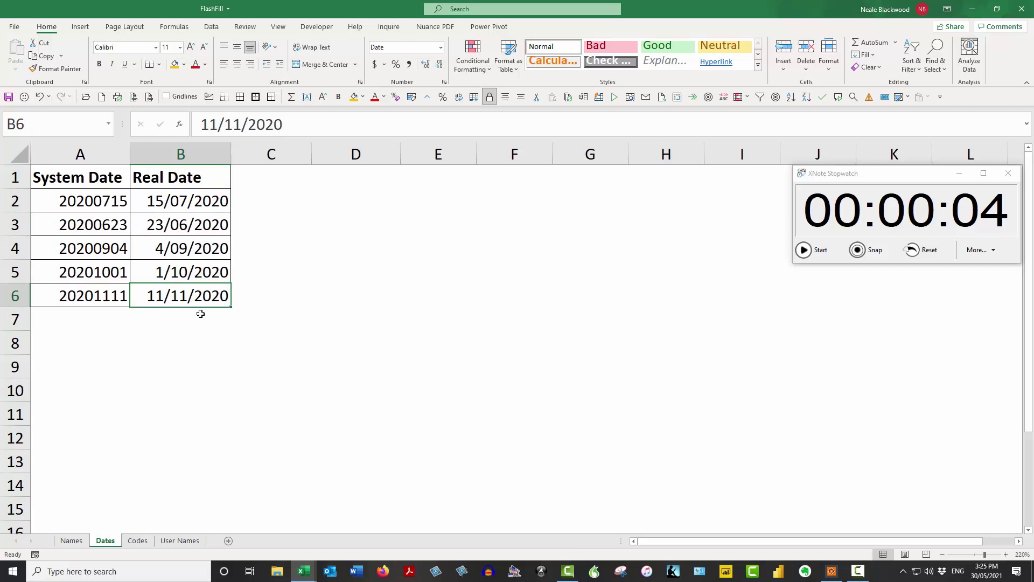
click(200, 179)
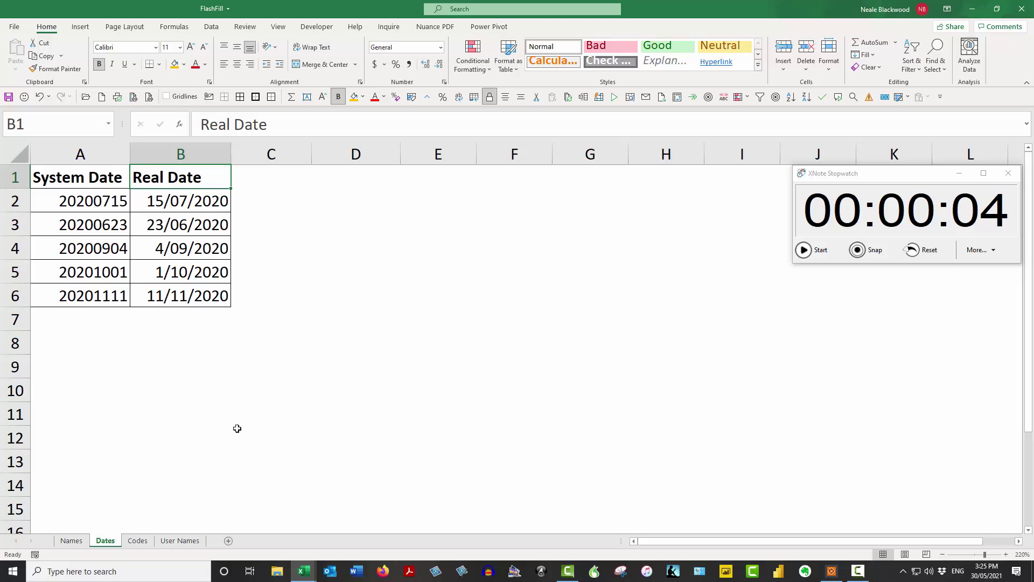
- Switch to the Codes sheet to check the extracted numbers 123, 23, 100, 321, 999
click(137, 541)
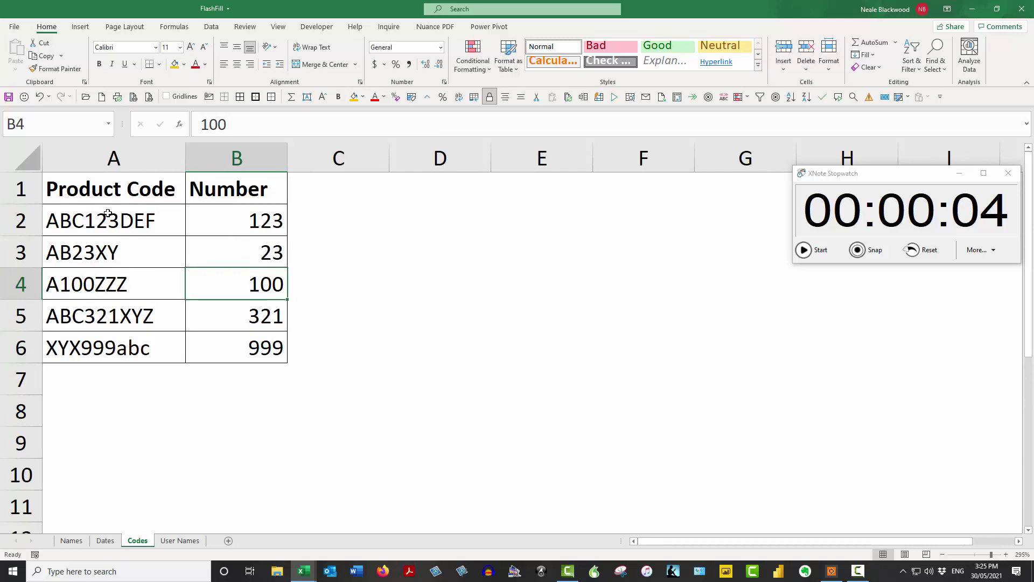
- Go back to the User Names sheet and select the user name stan in D2
click(179, 541)
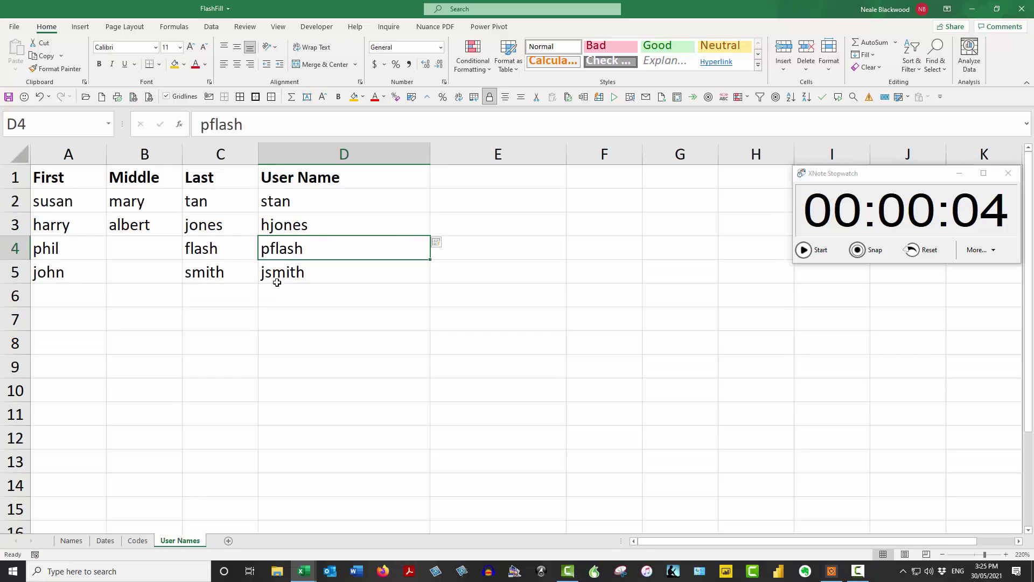
click(304, 202)
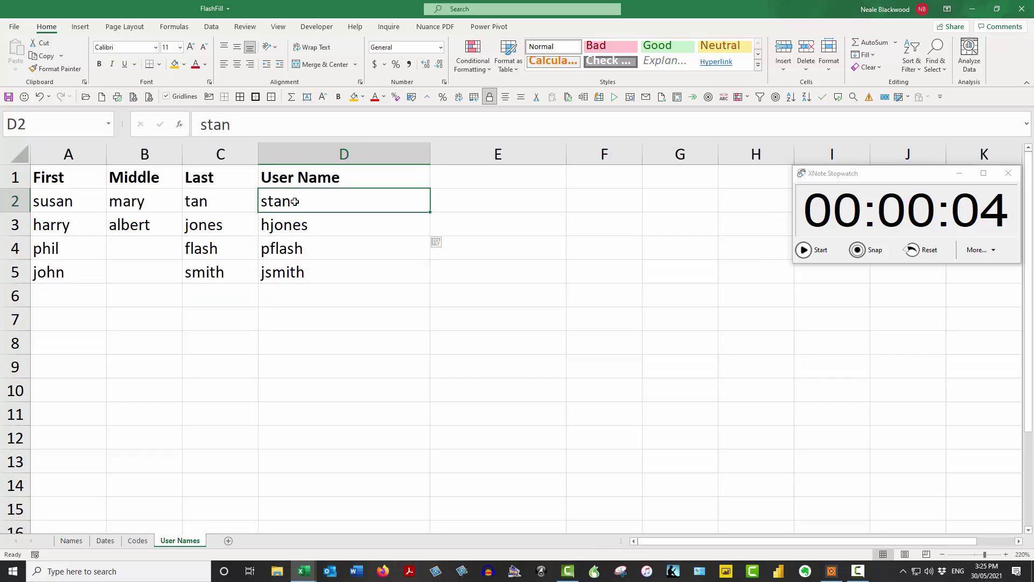